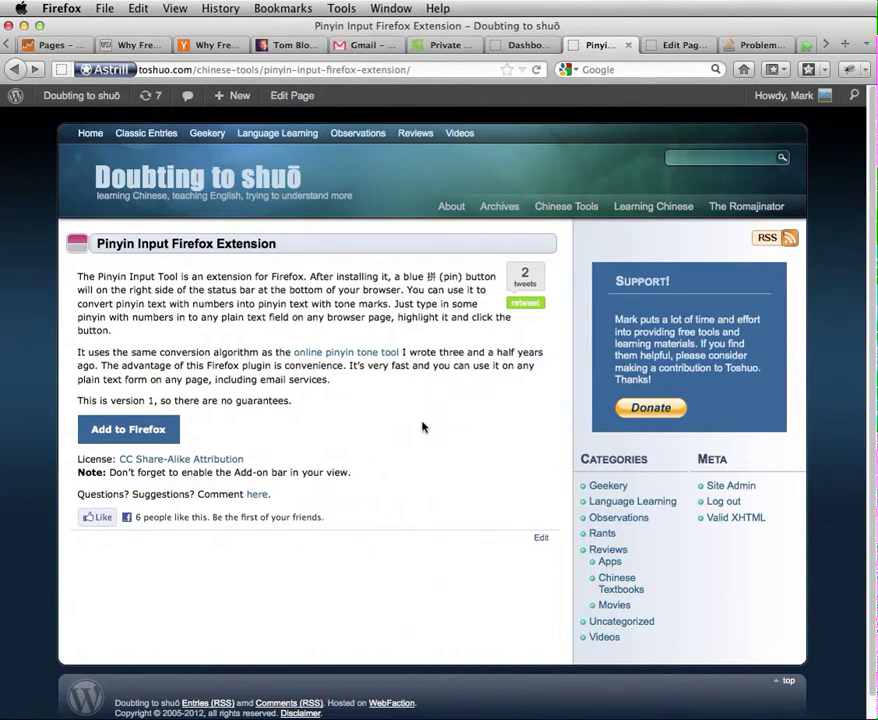
- Install the Pinyin Input Tool extension from its toshuo.com page, allowing the download, and restart Firefox
left_click(410, 70)
left_click(158, 432)
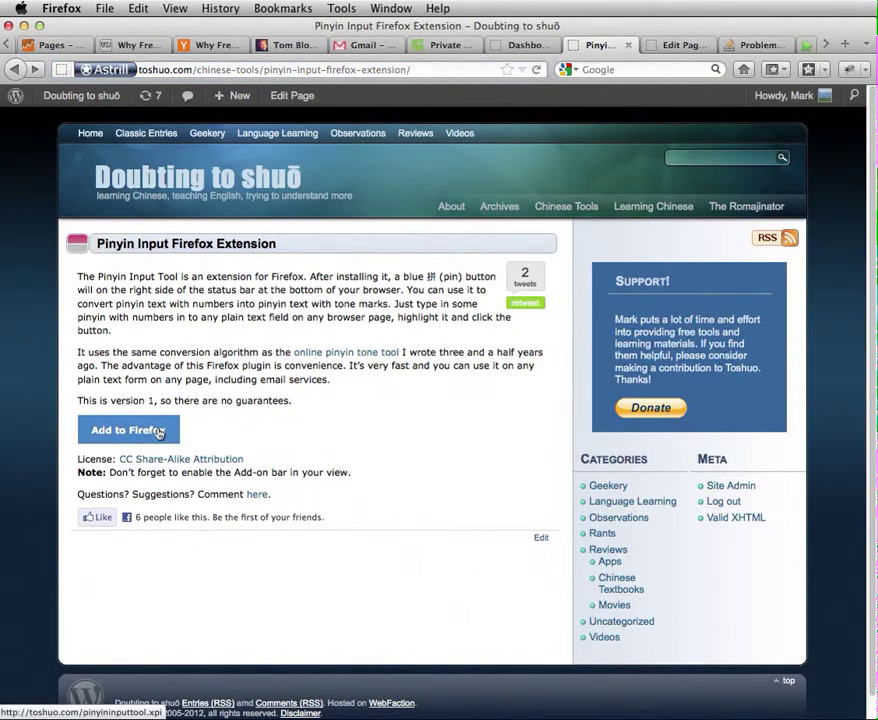
left_click(240, 148)
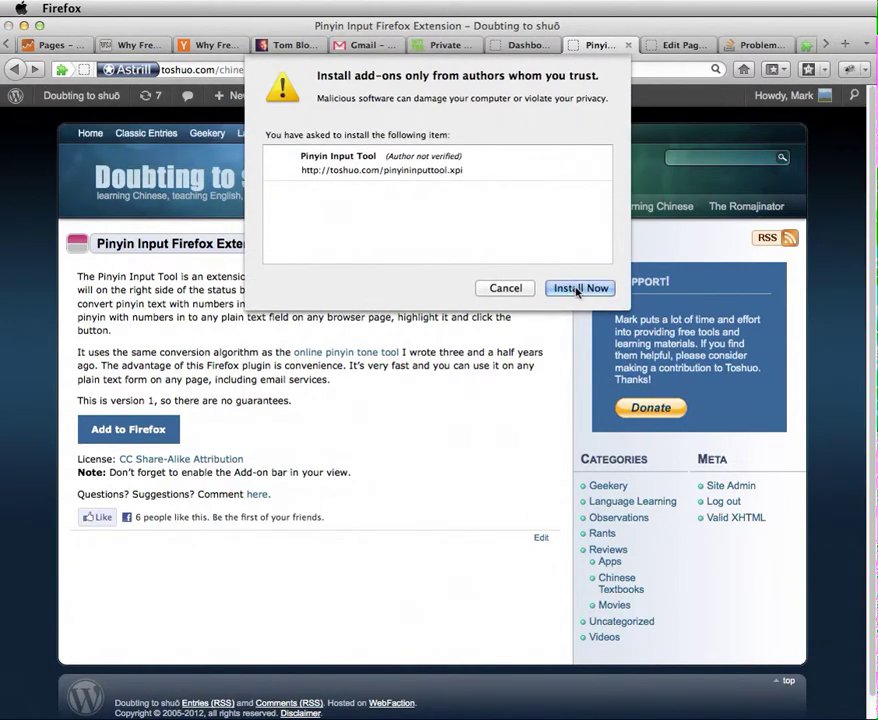
left_click(576, 288)
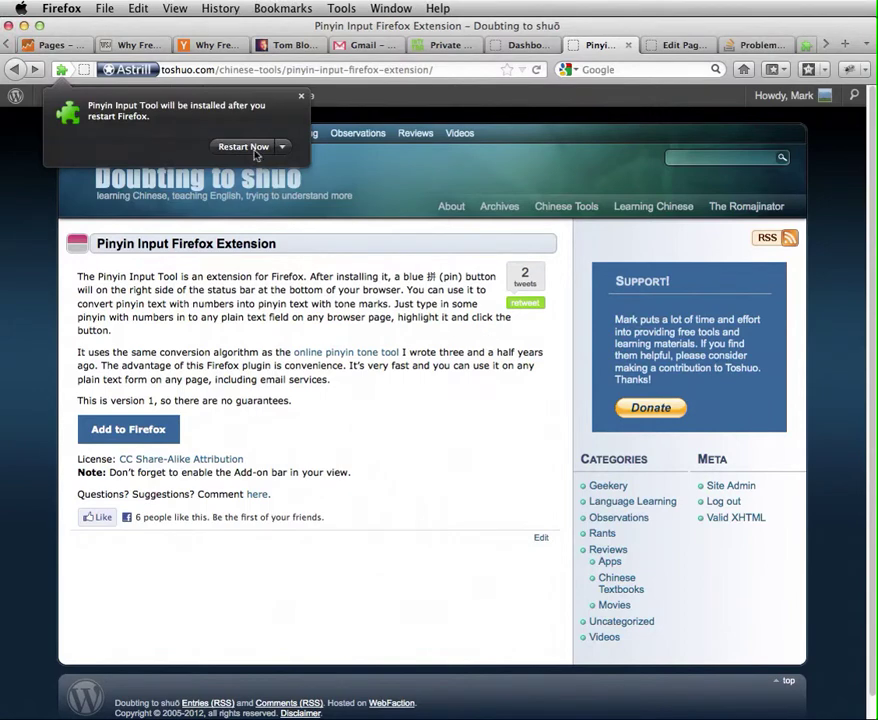
left_click(250, 148)
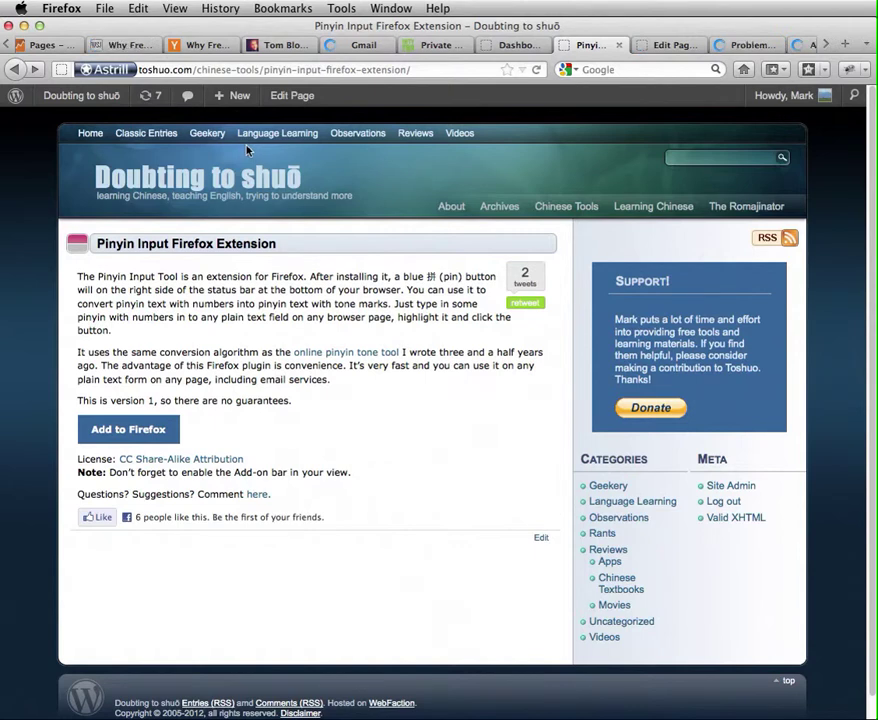
- Turn on the Add-on Bar under View > Toolbars and focus the blog's search box
left_click(175, 8)
mouse_move(188, 45)
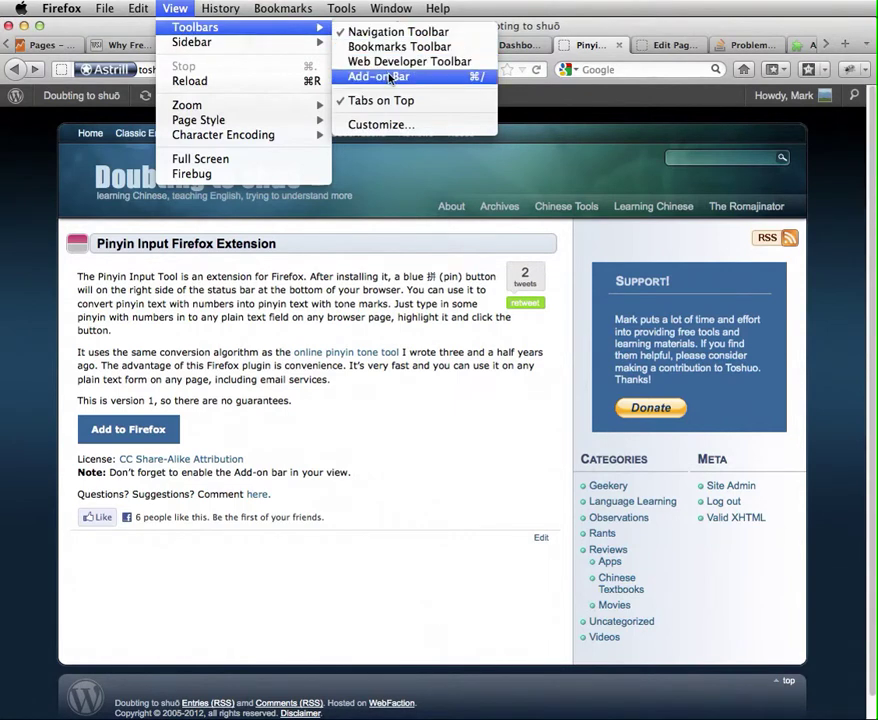
left_click(390, 77)
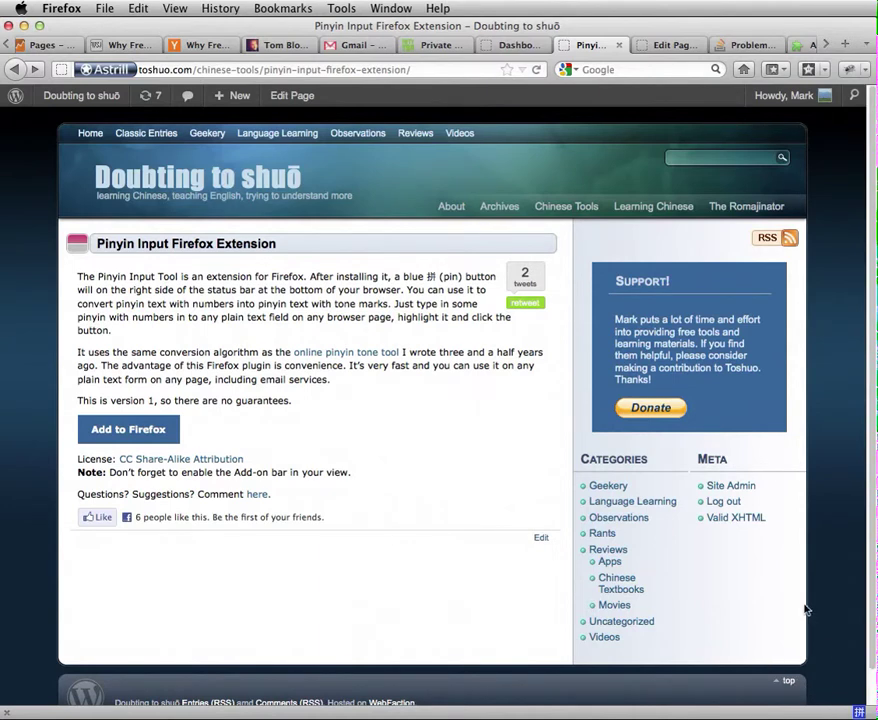
left_click(691, 157)
- Type Bei3jing1 in the blog search box and convert it to Běijīng with the 拼 button
type("be")
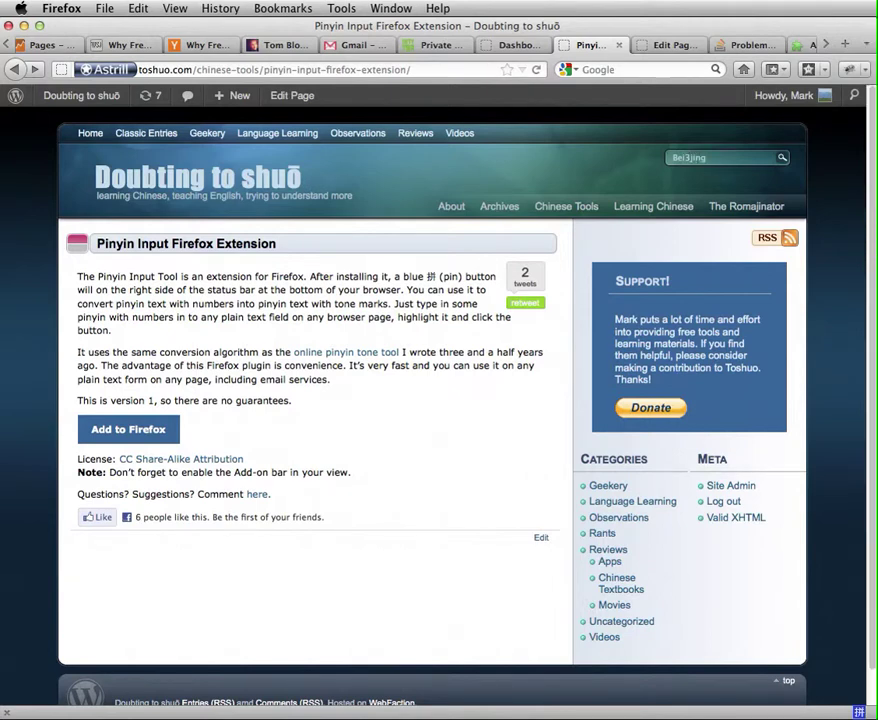
double_click(705, 158)
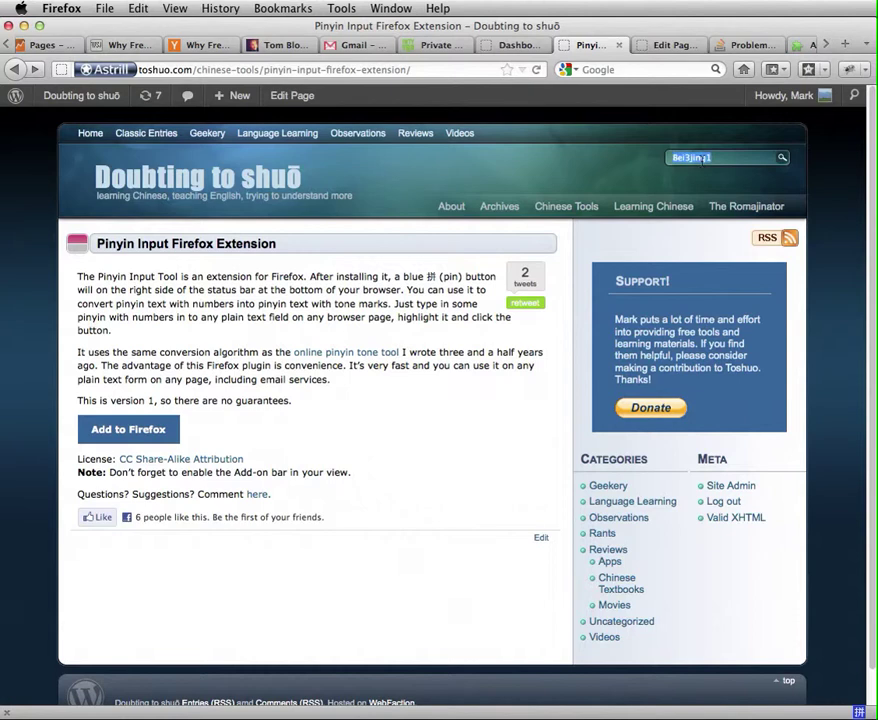
left_click(858, 712)
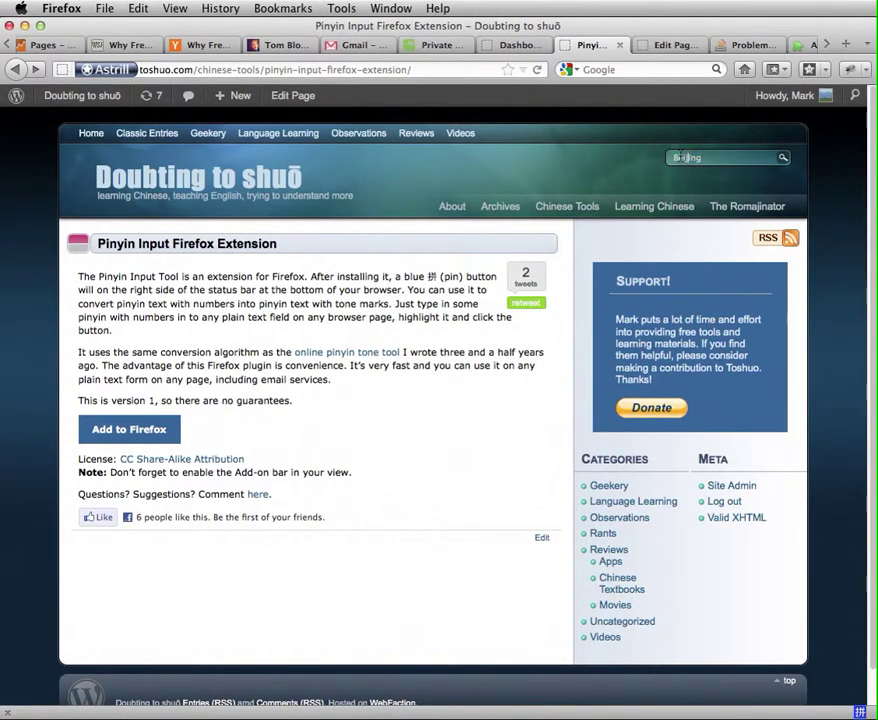
left_click(713, 158)
key("super+a")
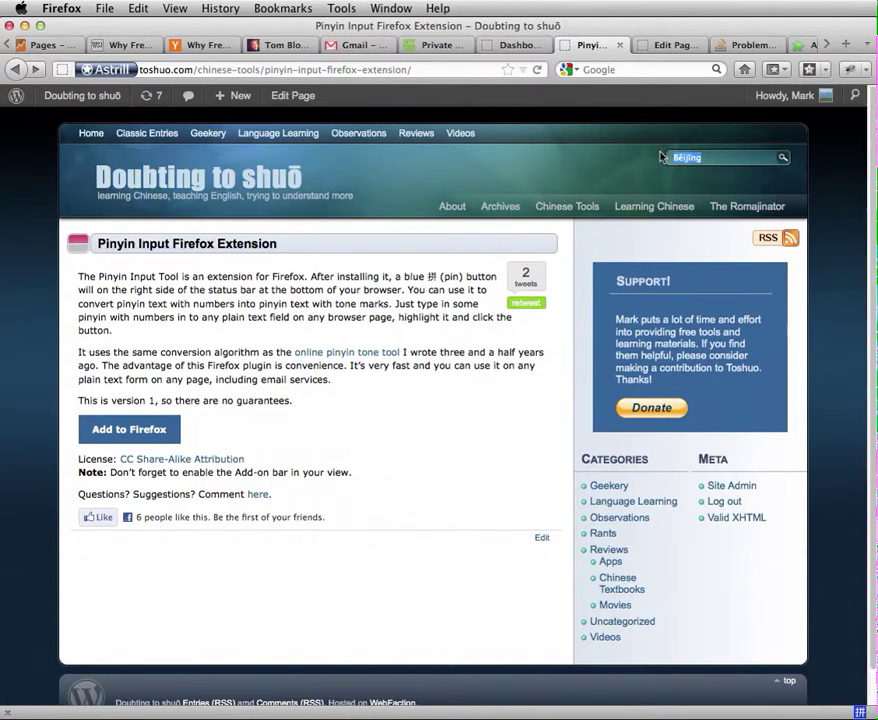
- On Google, convert 'I like to eat niu2rou4mian4' to niúròumiàn, then enter Xi1an1
left_click(634, 70)
key("Return")
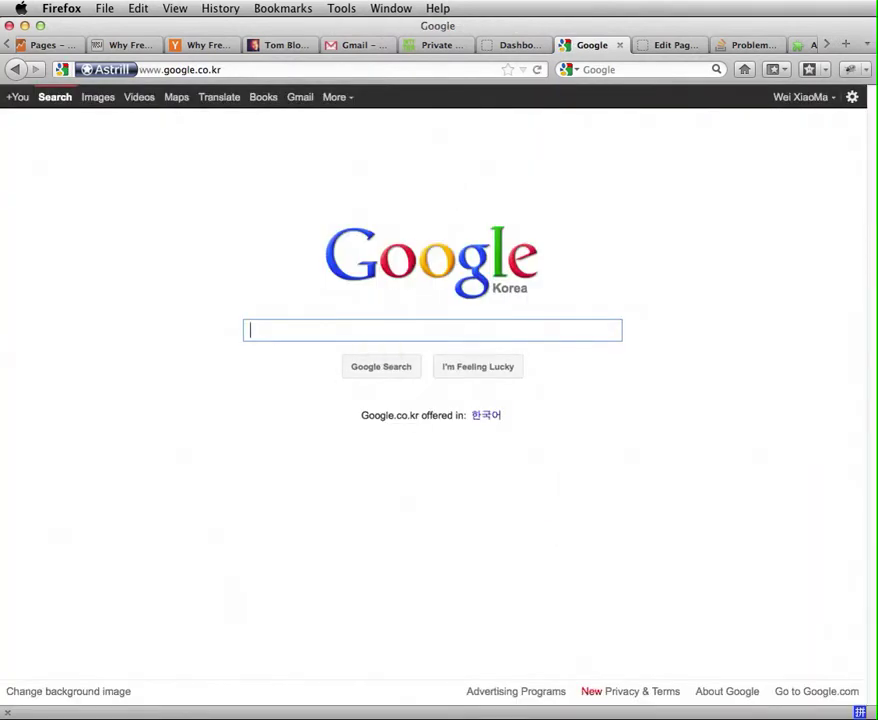
type("l")
type(" like t")
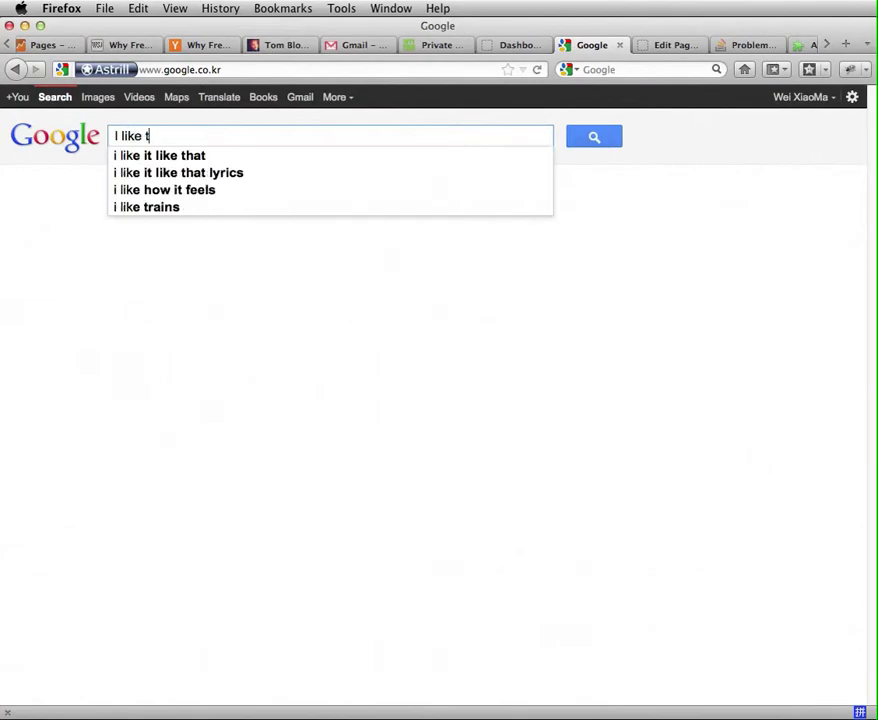
type("o eat niu2rou4mian4")
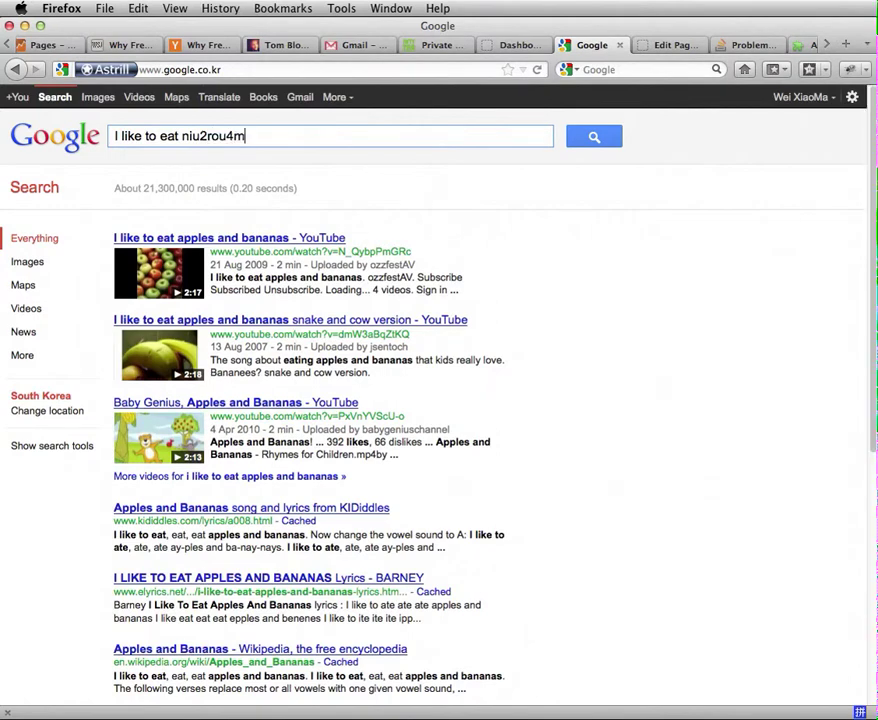
triple_click(277, 137)
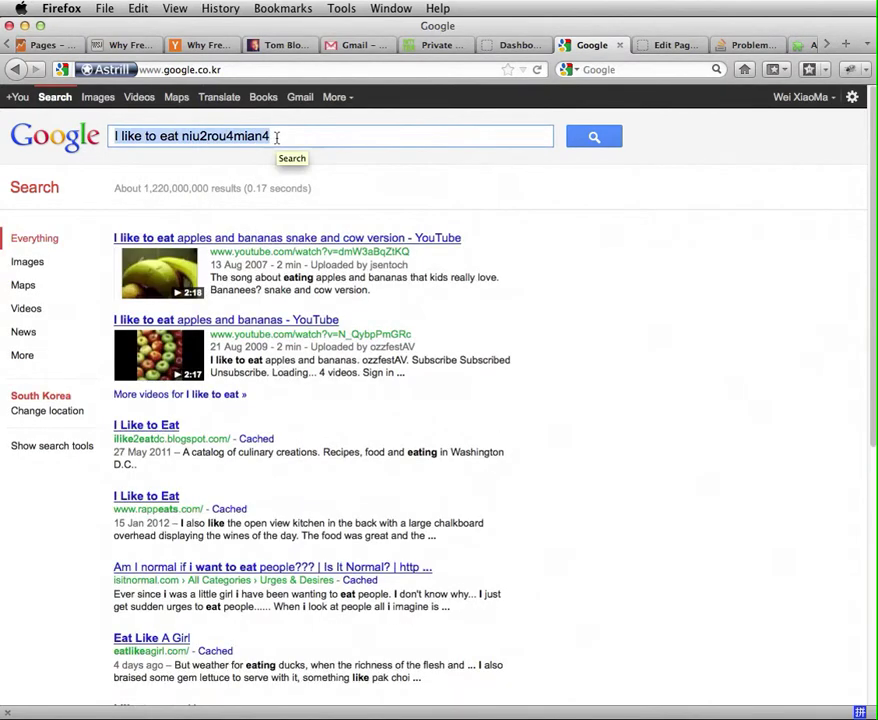
left_click(865, 712)
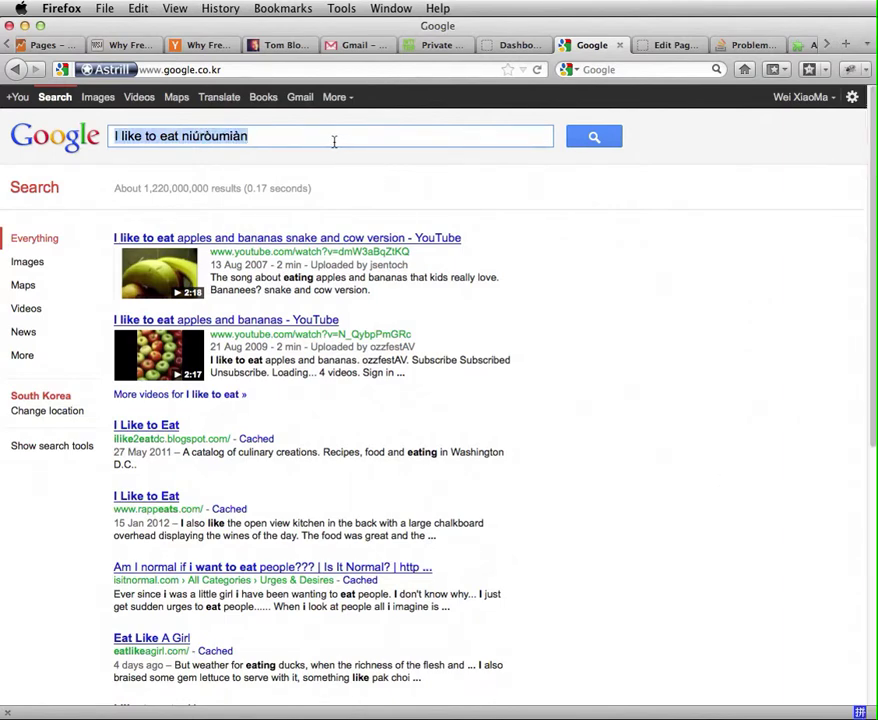
type("Xi")
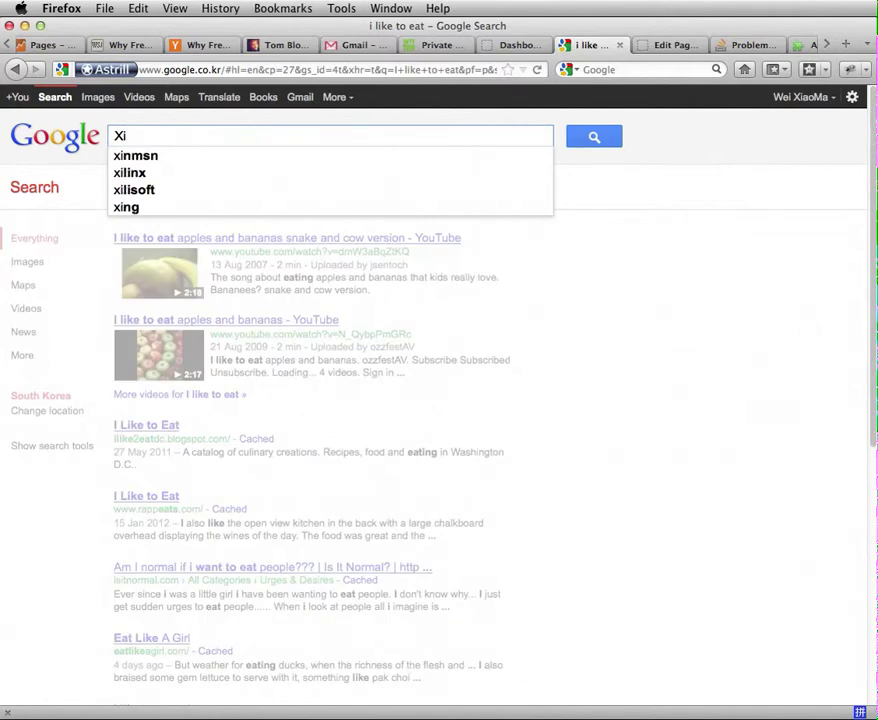
type("1a")
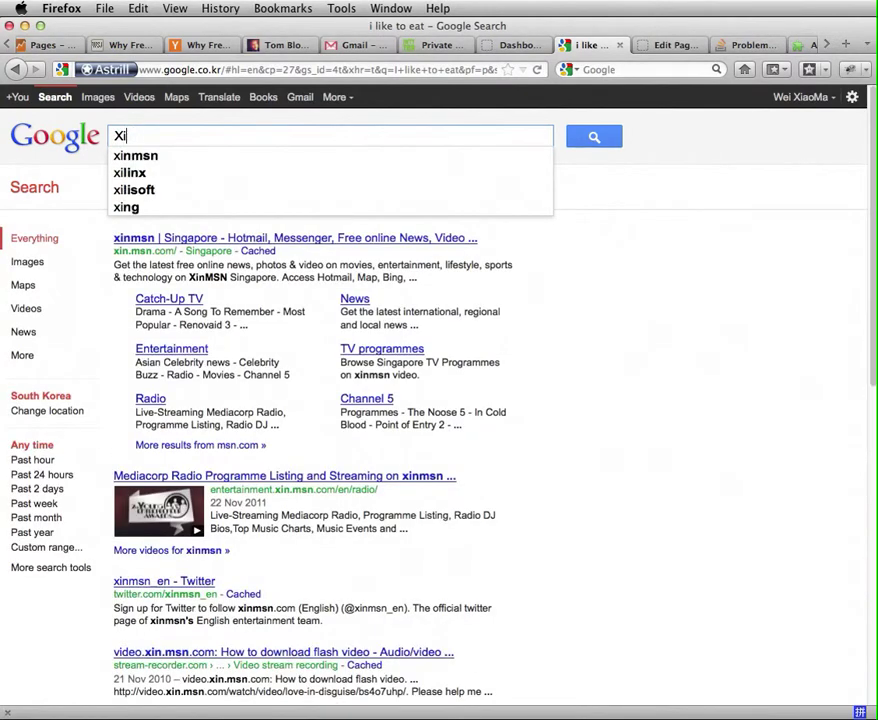
type("n1")
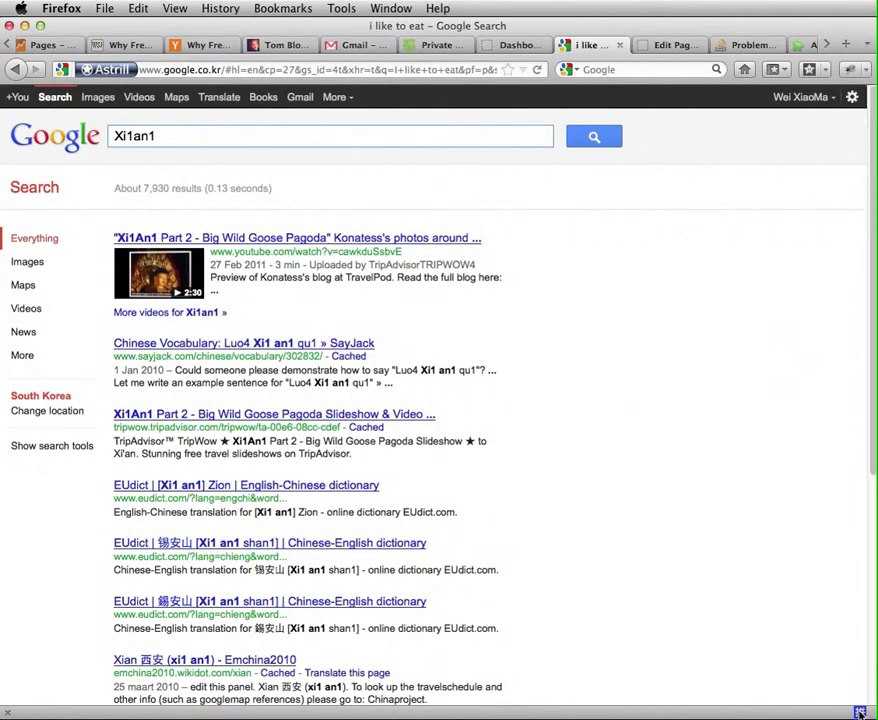
- Convert the Google query Xi1an1 to Xī'ān and run the search
double_click(243, 138)
type("Xi'an")
left_click(245, 141)
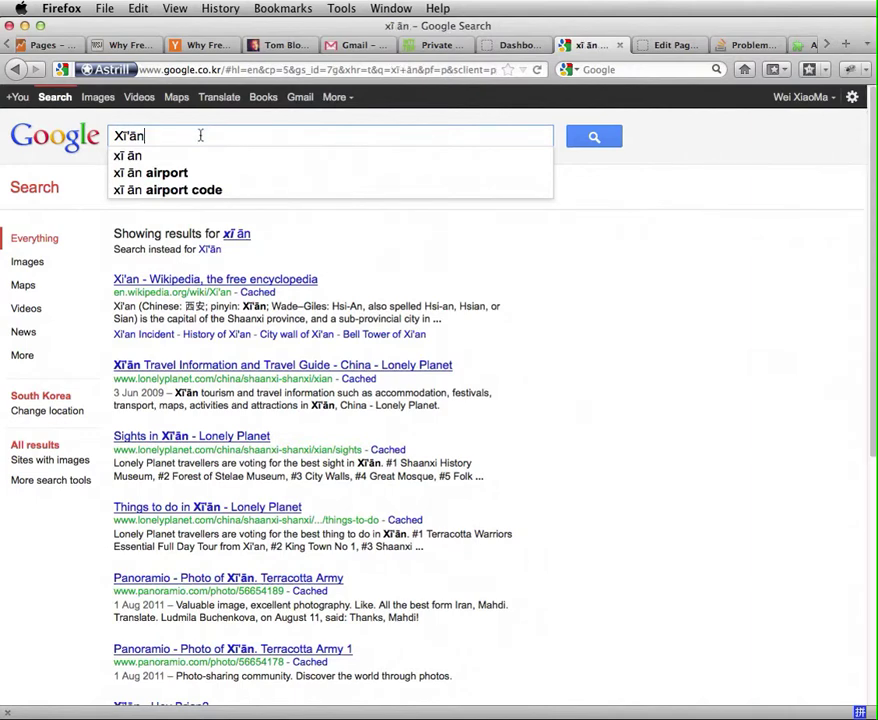
- Replace the Xī'ān query with the numbered pinyin qv1
left_click_drag(172, 135, 98, 130)
type("qu")
key("BackSpace")
type("v1")
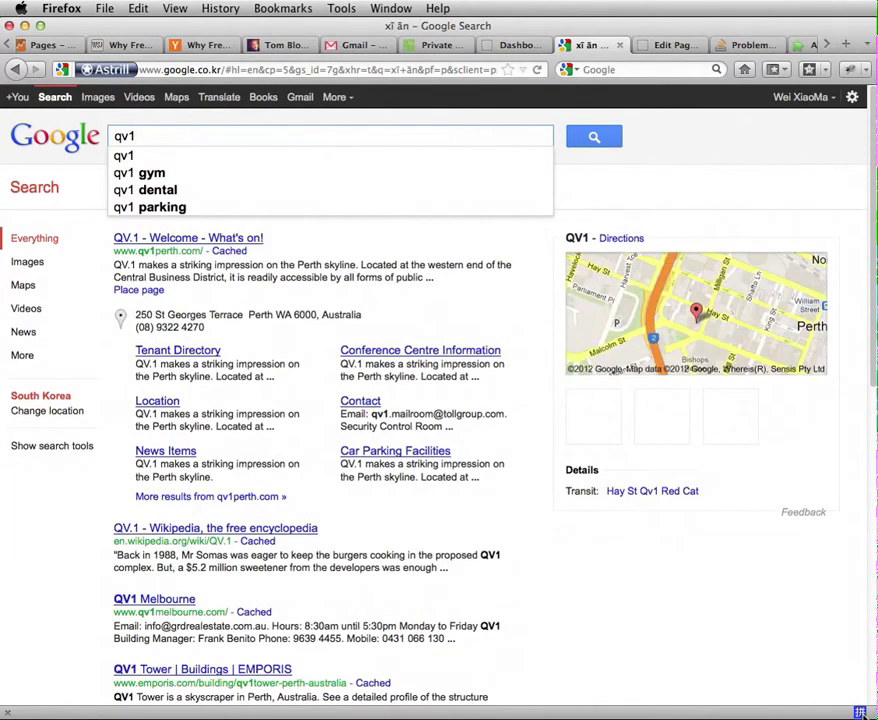
- Convert qv1 to qū, then enter lve4, convert it to lüè, and search
double_click(178, 137)
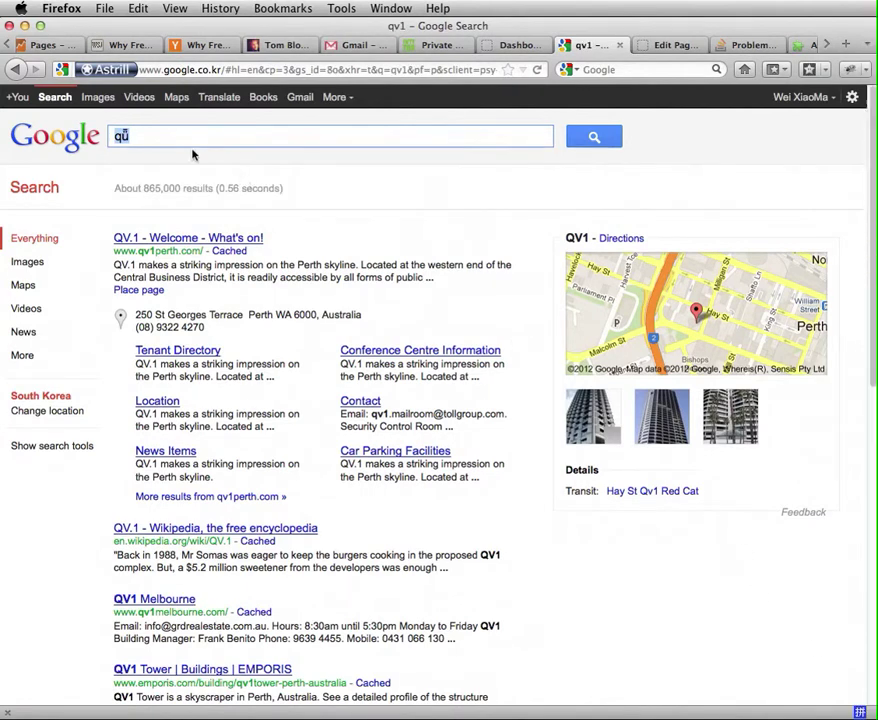
type("lve4")
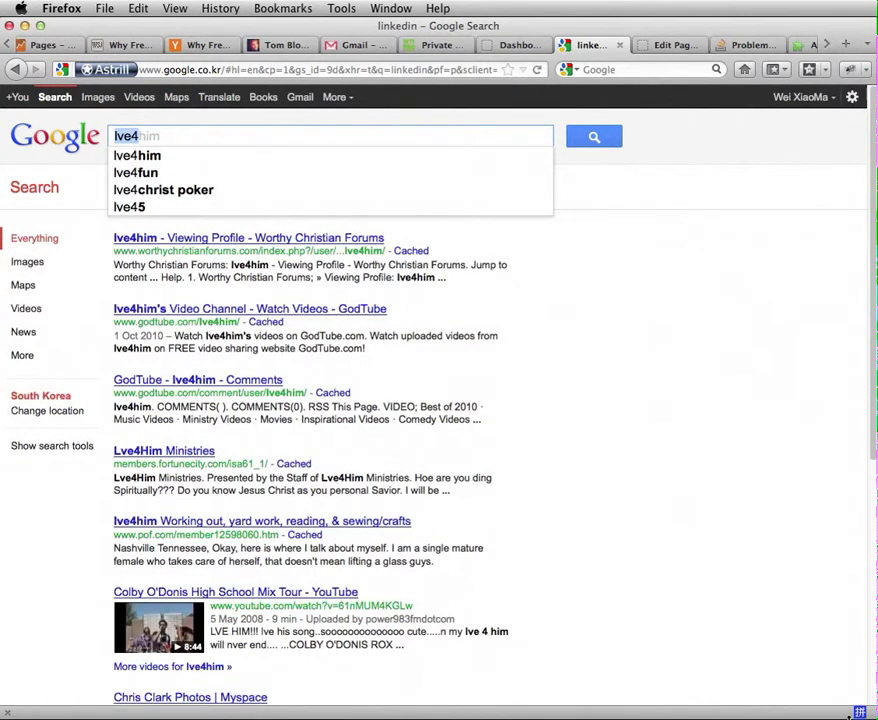
type("lüè")
left_click(402, 131)
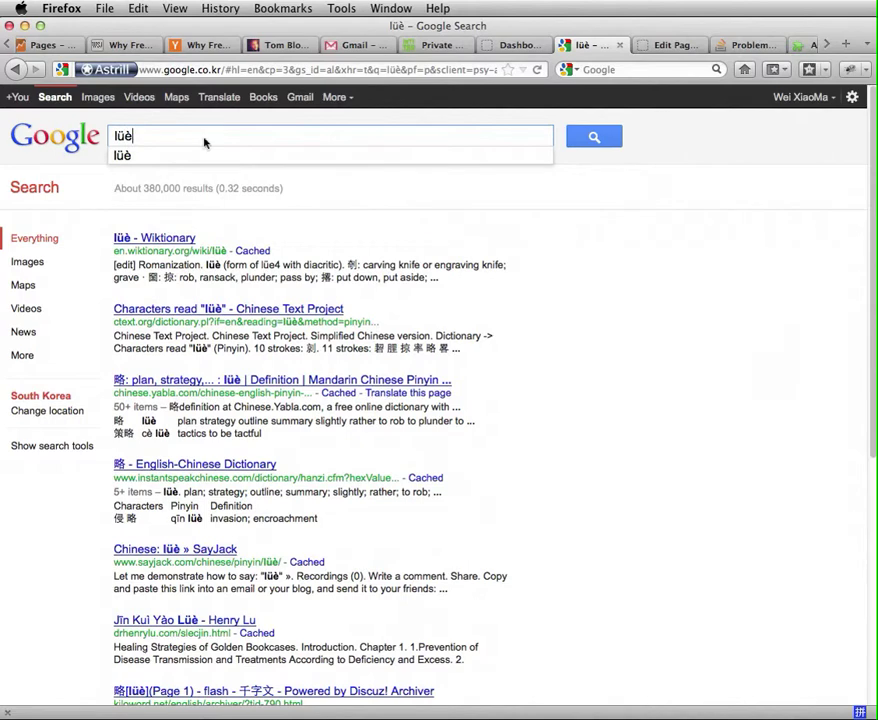
- Create a new WordPress post via Posts > Add New, type 'look at my pin1yin1', and select it
left_click(517, 45)
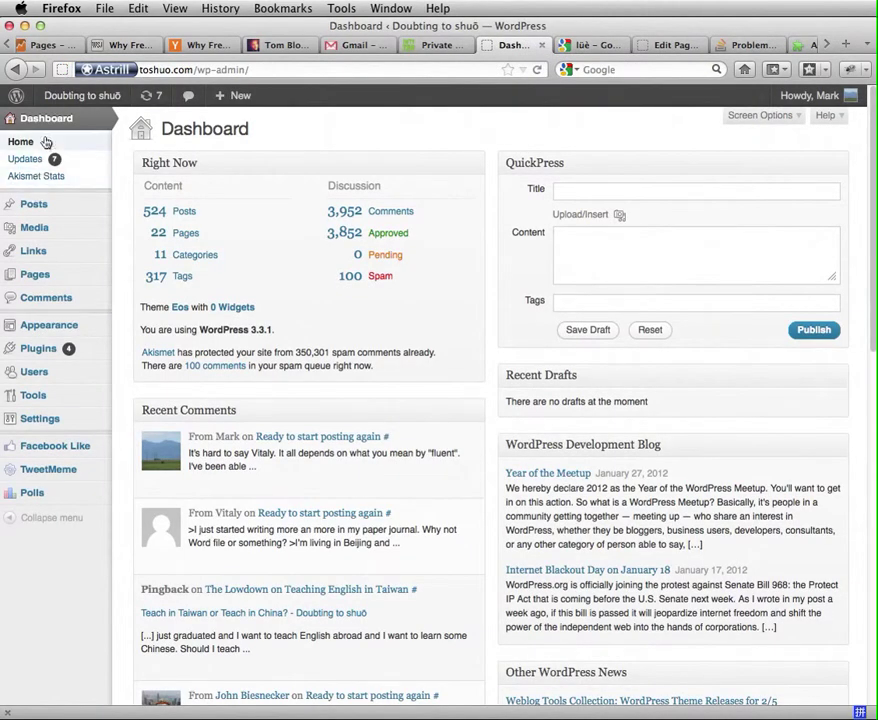
mouse_move(40, 203)
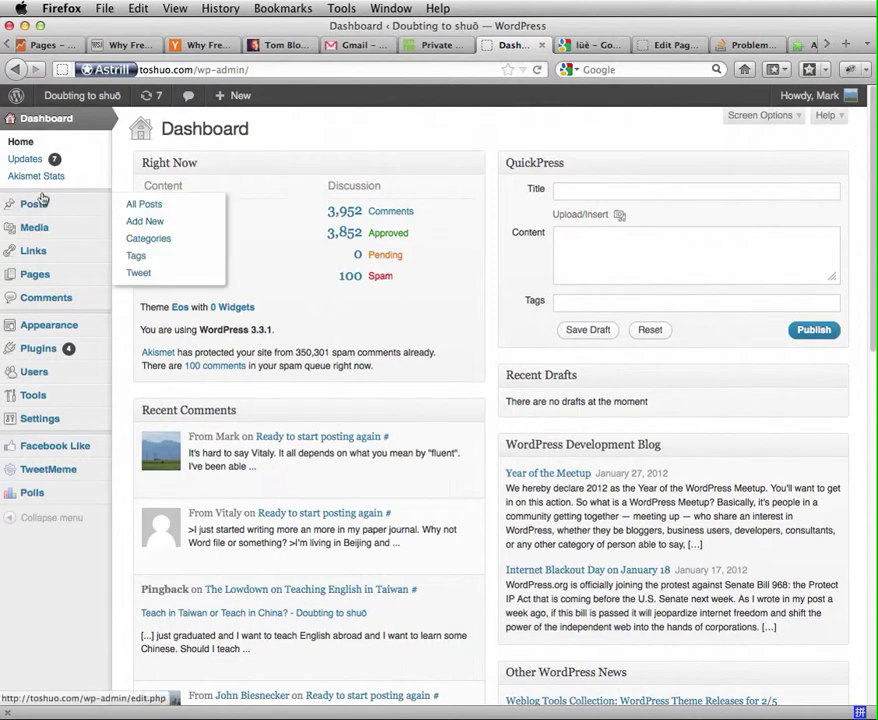
left_click(141, 223)
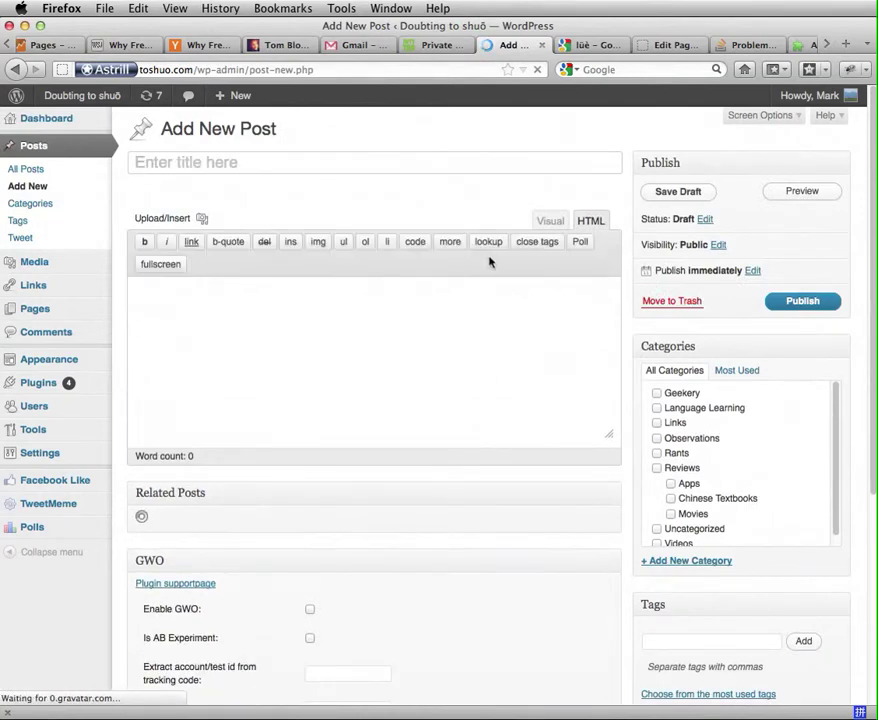
left_click(480, 316)
type("look at my pin1yin1")
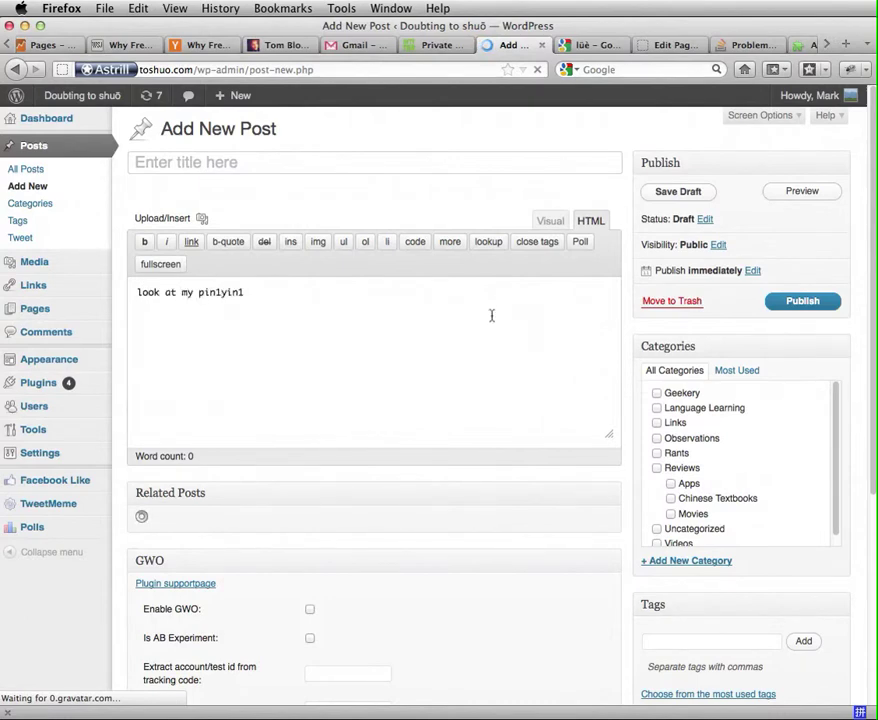
key("super+a")
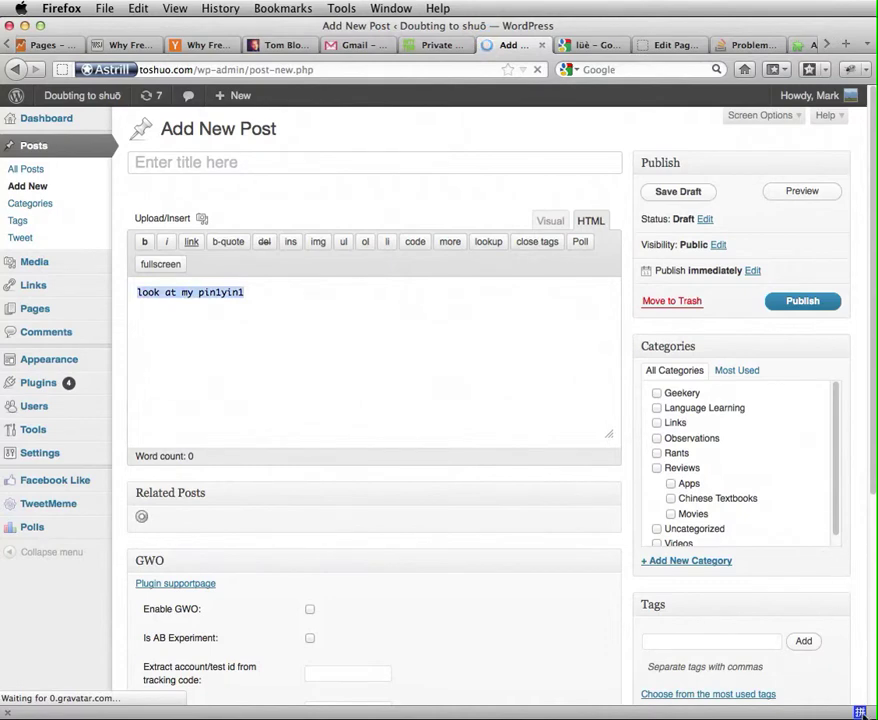
- In the Visual editor, replace the post text with Shang4hai3, select it, and switch to HTML view
left_click(550, 220)
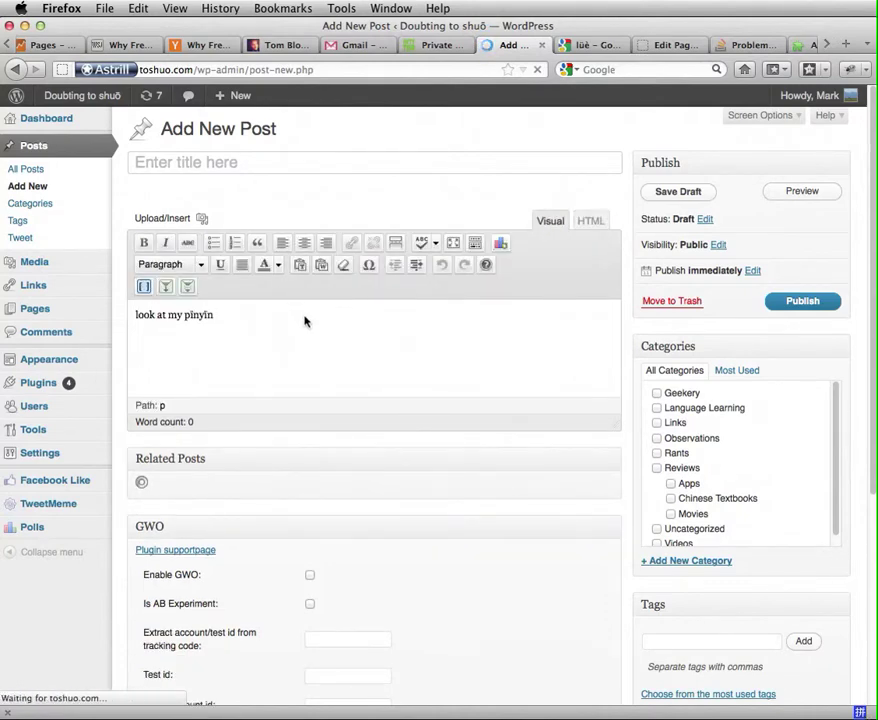
key("BackSpace")
key("BackSpace")
key("BackSpace")
key("BackSpace")
key("BackSpace")
key("BackSpace")
key("BackSpace")
key("BackSpace")
key("BackSpace")
key("BackSpace")
key("BackSpace")
key("BackSpace")
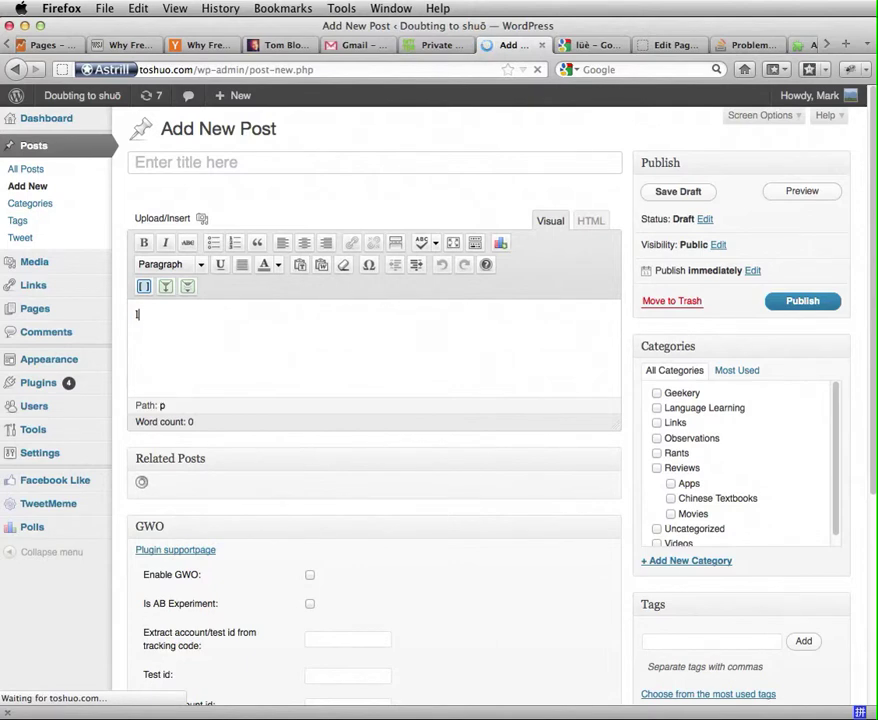
type("Shang4hai3")
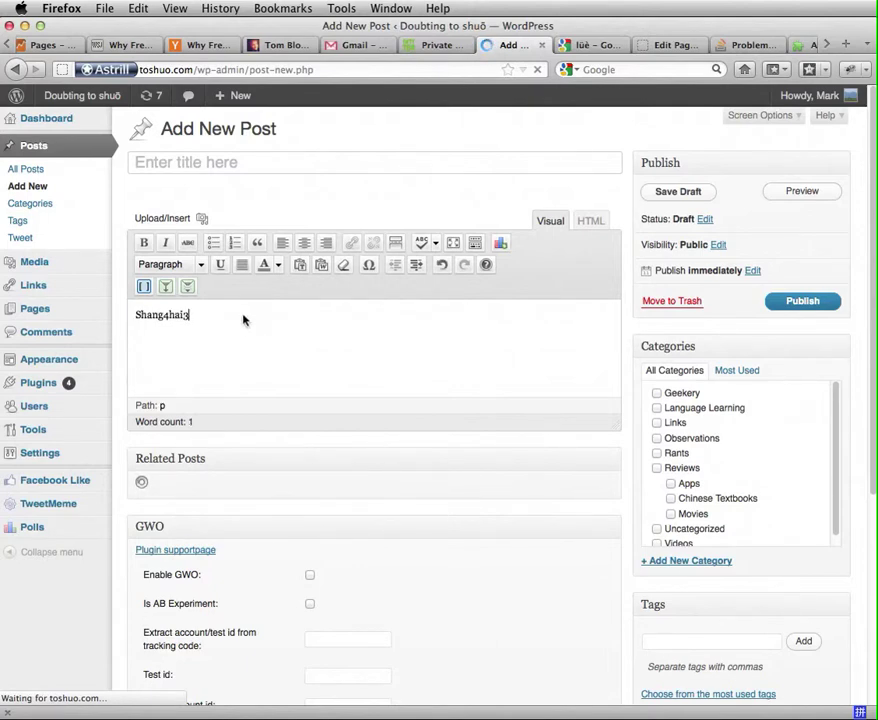
key("super+a")
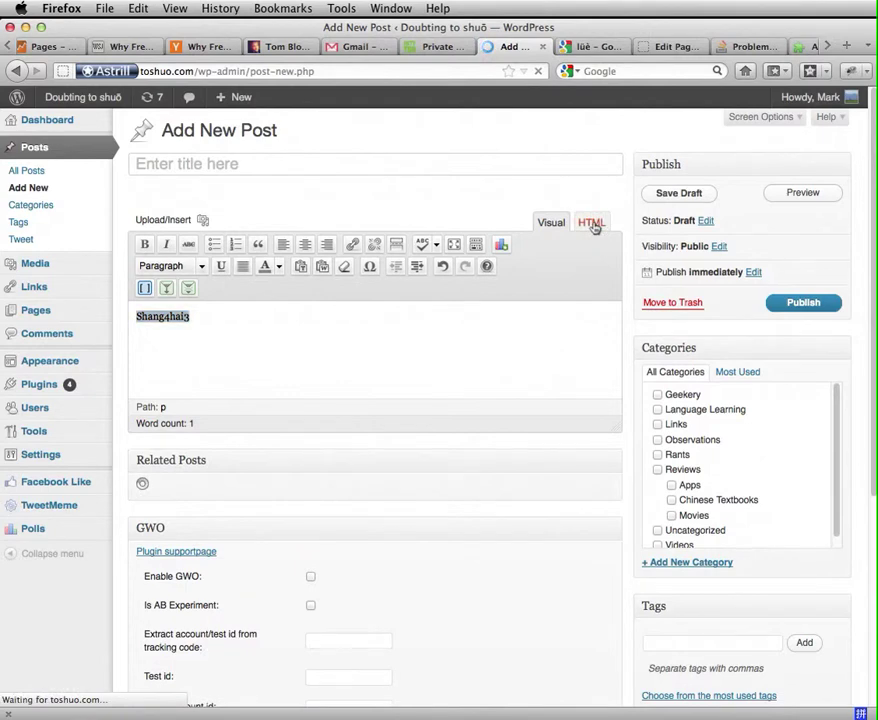
left_click(593, 228)
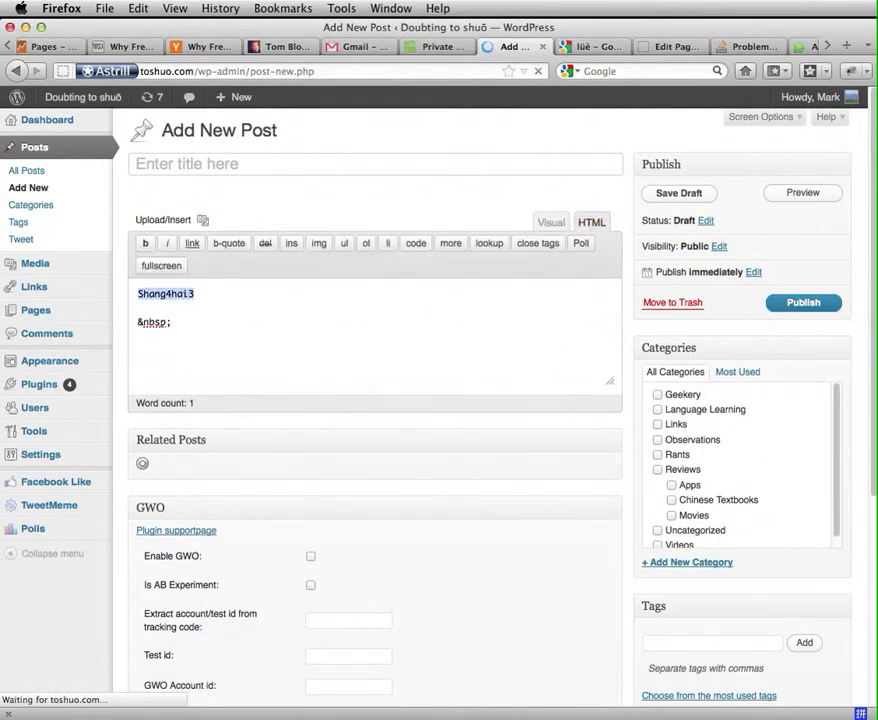